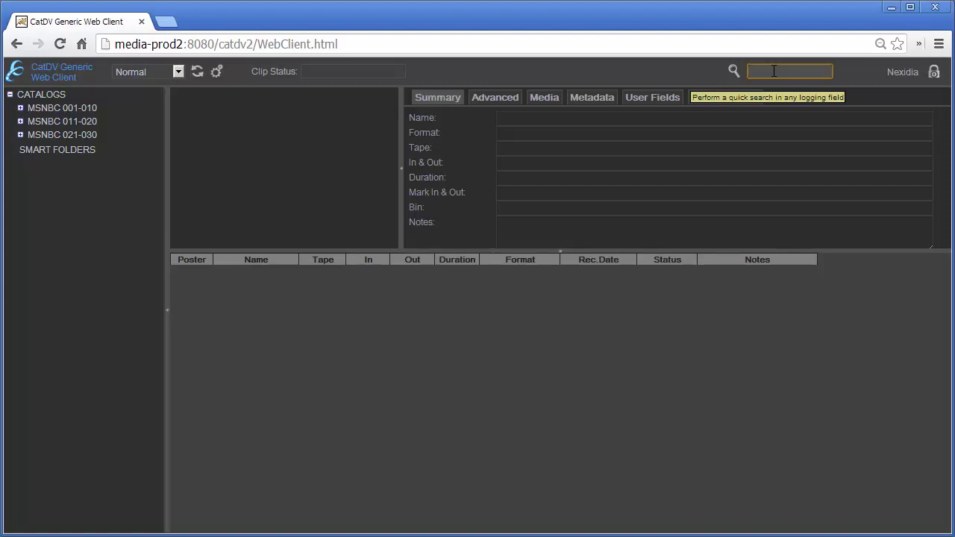
# Quick-search the CatDV catalogue for 'Ben Bernanke' clips.
pyautogui.write('Ben Bernank')
pyautogui.write('e')
pyautogui.press('Return')
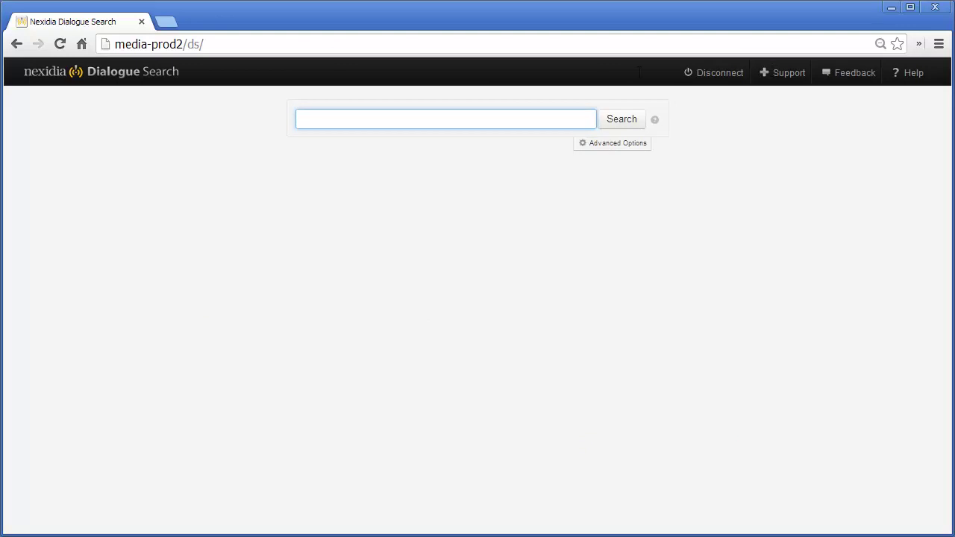
# Search dialogue for 'Ben Bernanke', then add 'Federal Reserve' as a second term, narrowing 667 results to 47.
pyautogui.write('Ben Ber')
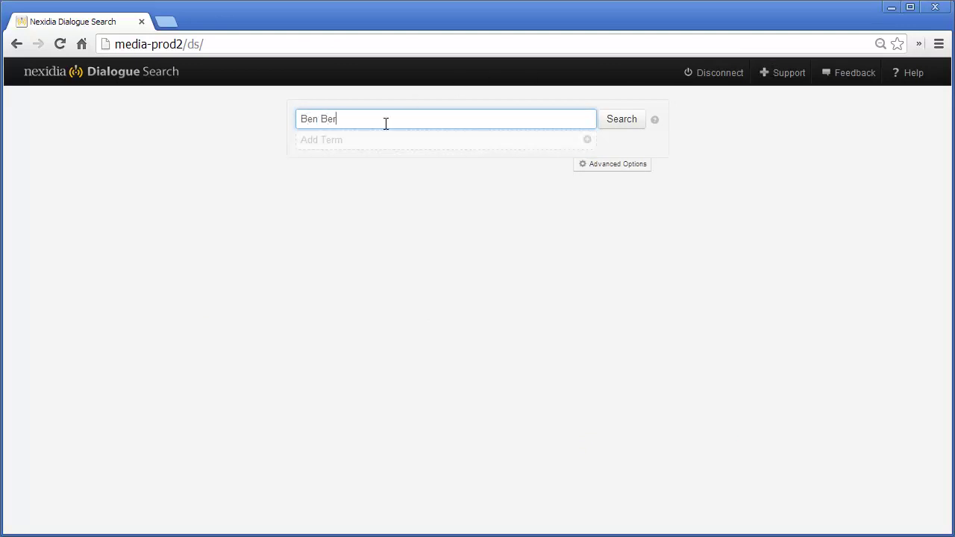
pyautogui.write('nanke')
pyautogui.press('Return')
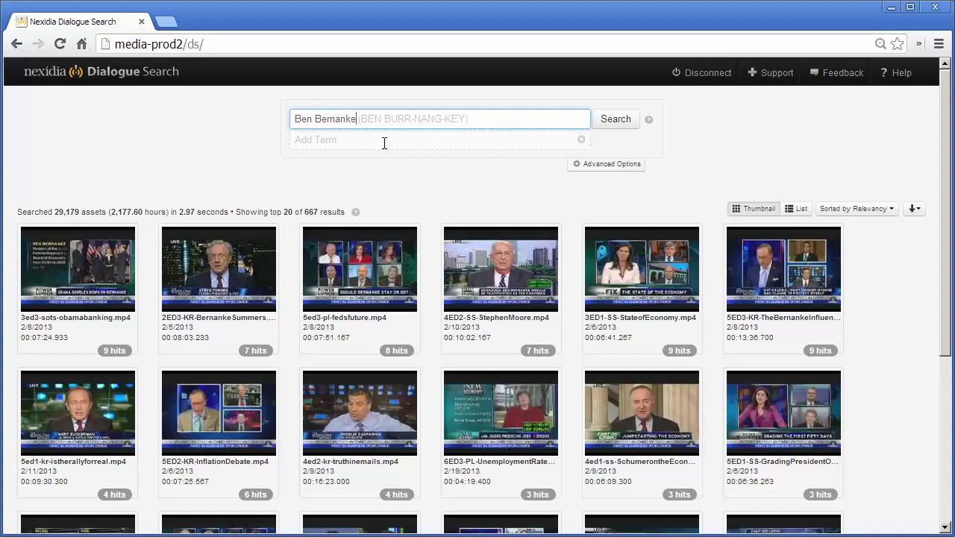
pyautogui.click(385, 143)
pyautogui.write('F')
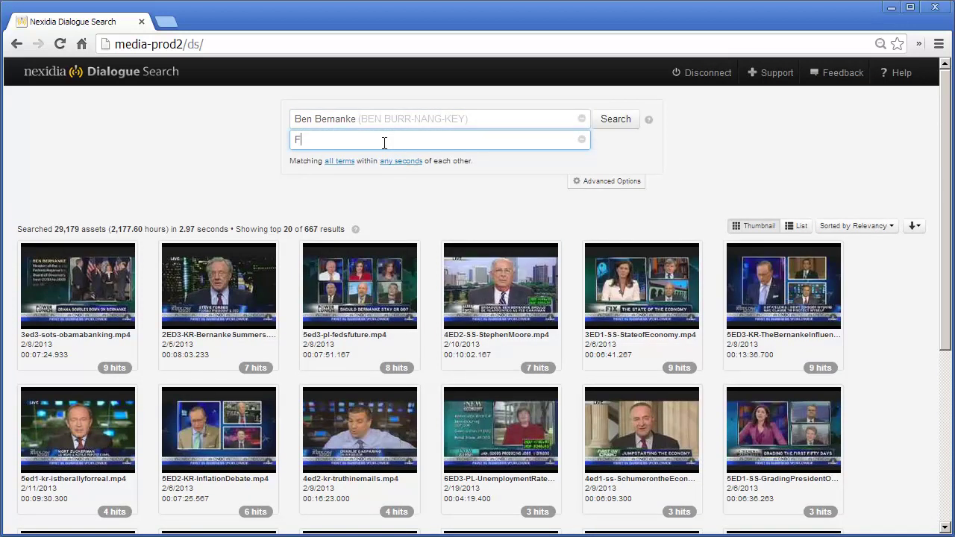
pyautogui.write('ederal Reserve')
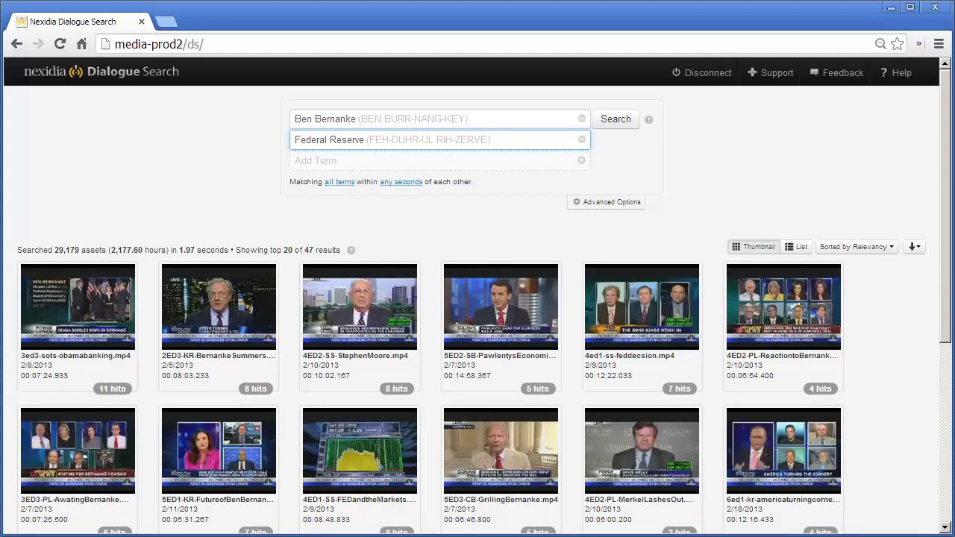
pyautogui.press('Return')
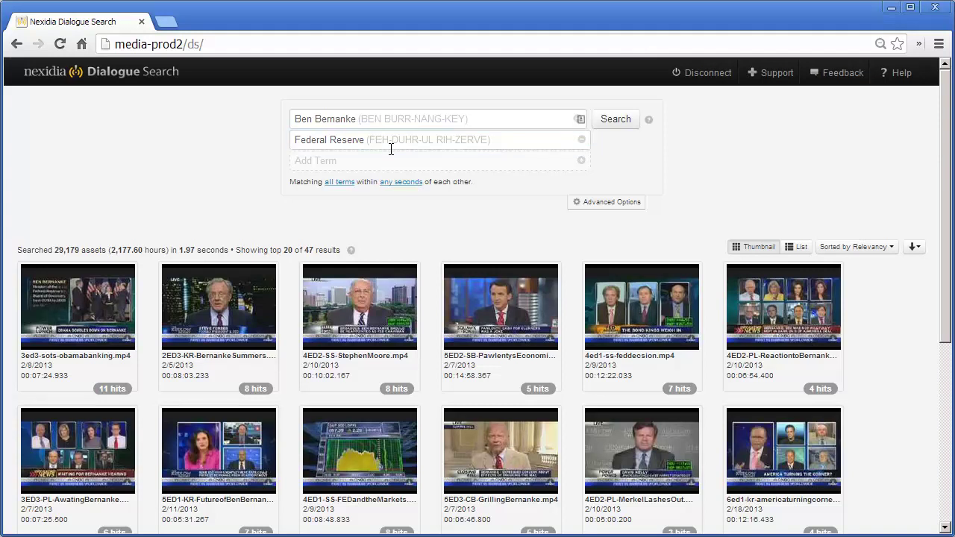
# Open 3ed3-sots-obamabanking.mp4, jump through its 2:56, 3:43 and Federal Reserve hits, pausing at 1:03.
pyautogui.click(128, 308)
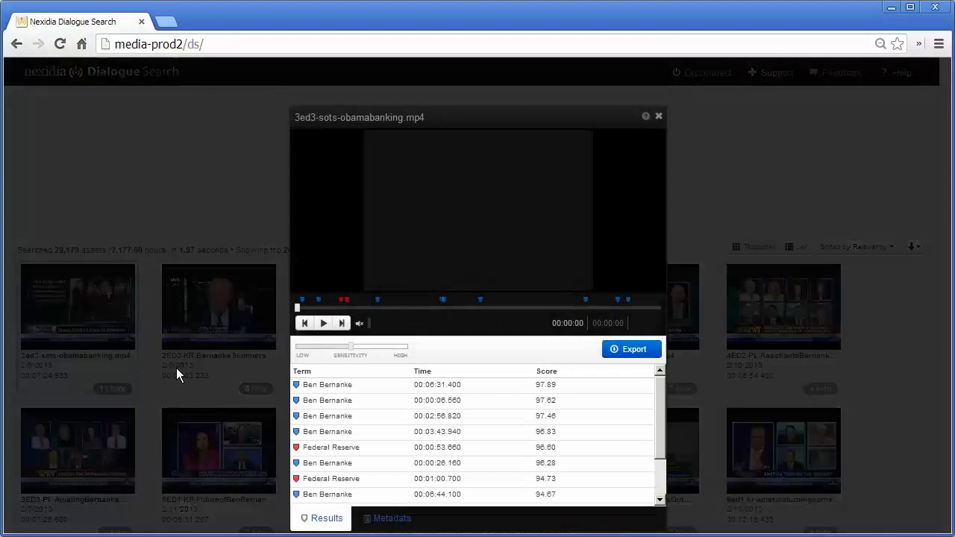
pyautogui.click(371, 419)
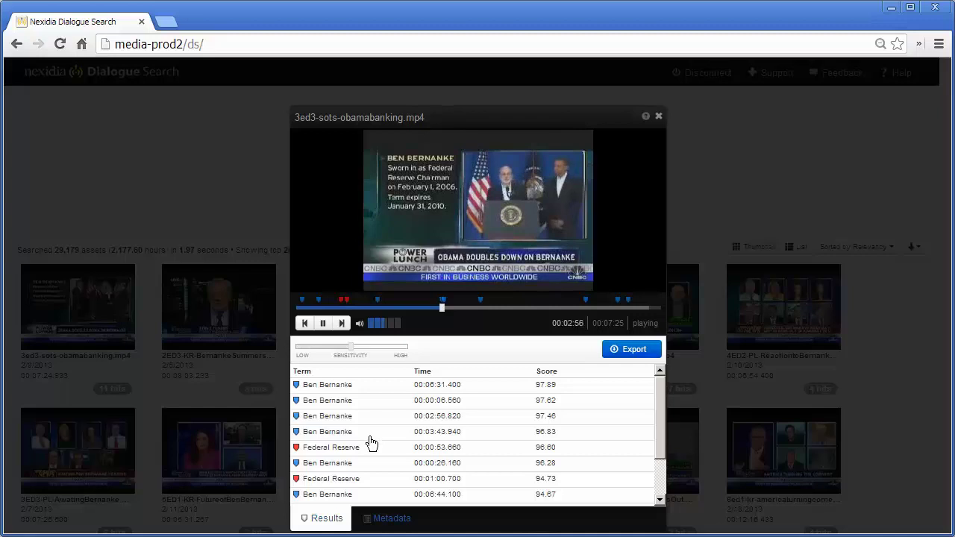
pyautogui.click(370, 438)
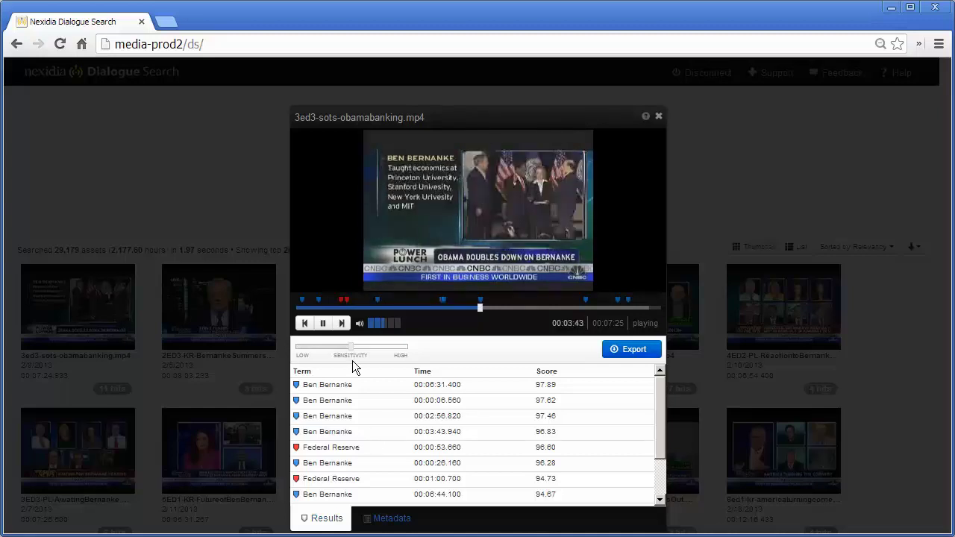
pyautogui.click(345, 304)
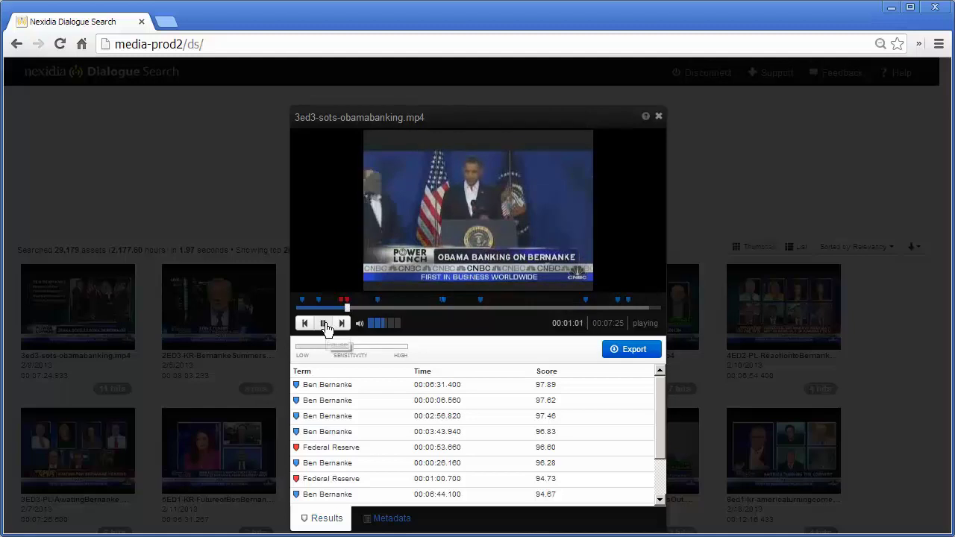
pyautogui.click(324, 324)
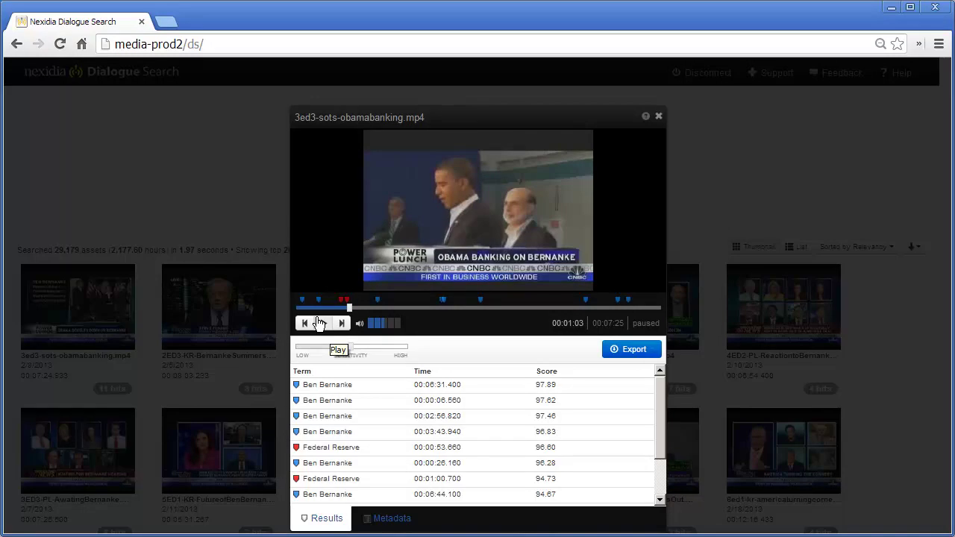
# Export the clip's hits to CatDV as markers through the MAM export menu.
pyautogui.click(650, 351)
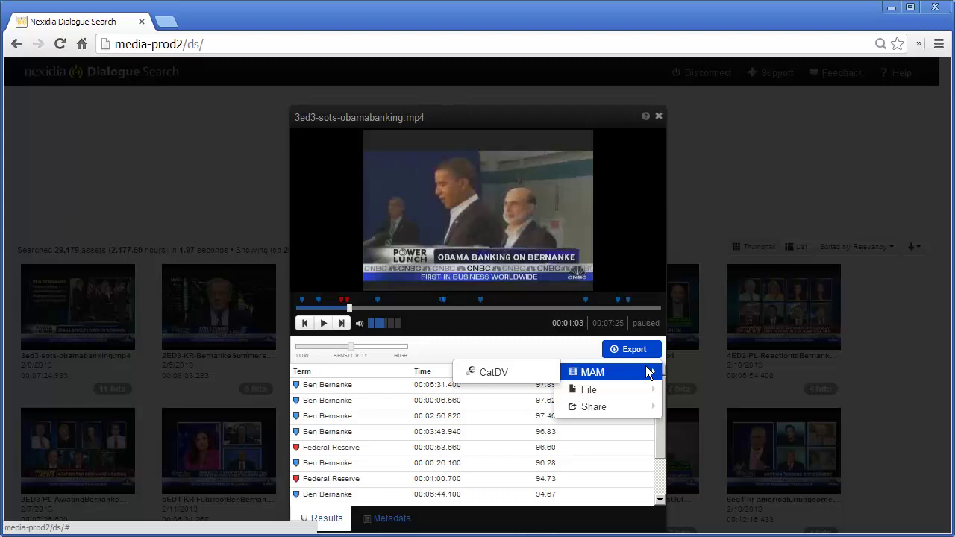
pyautogui.click(495, 371)
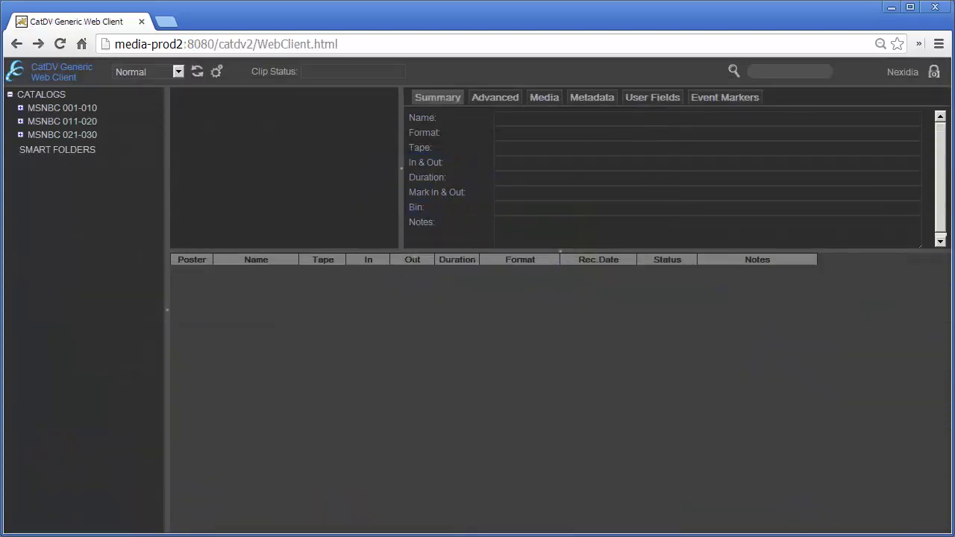
# Search the CatDV catalogue for 'Ben Bernanke' to list 3ed3-sots-obamabanking.mp4 among the matches.
pyautogui.click(773, 71)
pyautogui.write('Ben Bernank')
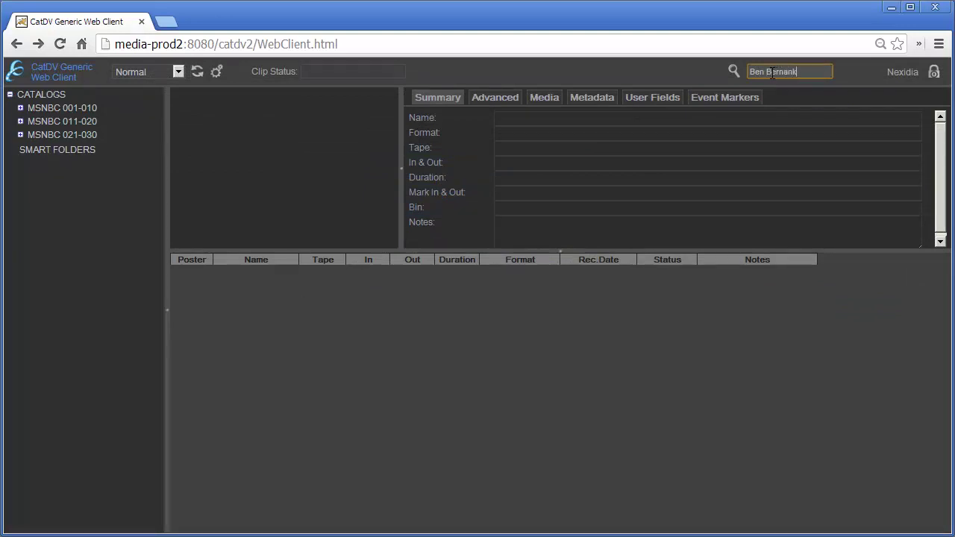
pyautogui.write('e')
pyautogui.press('Return')
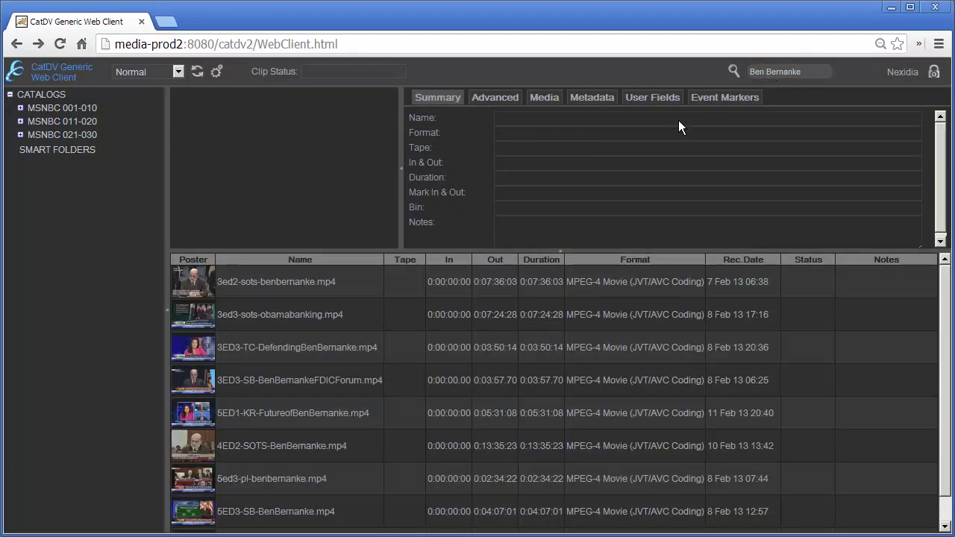
# Select 3ed3-sots-obamabanking.mp4 and scroll its Event Markers list of Ben Bernanke and Federal Reserve hits.
pyautogui.click(309, 314)
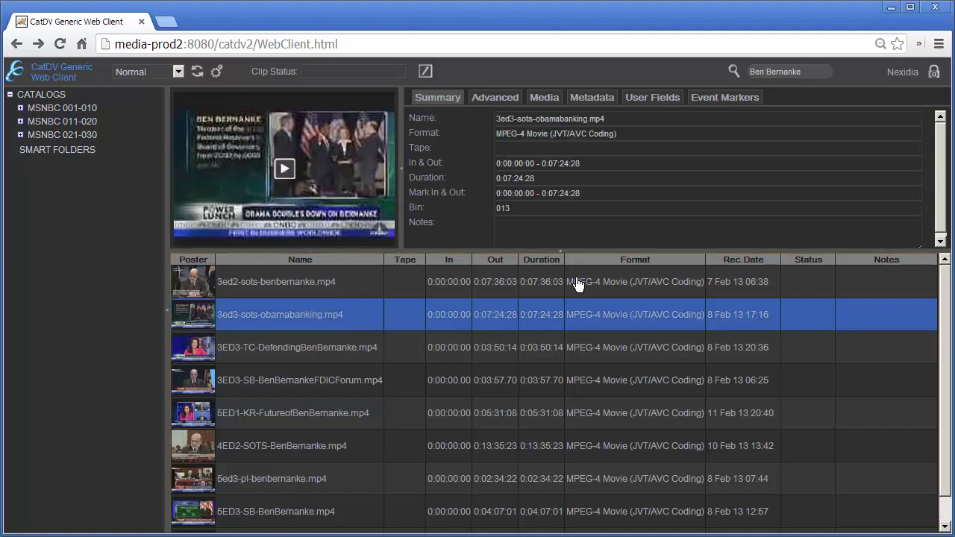
pyautogui.click(728, 97)
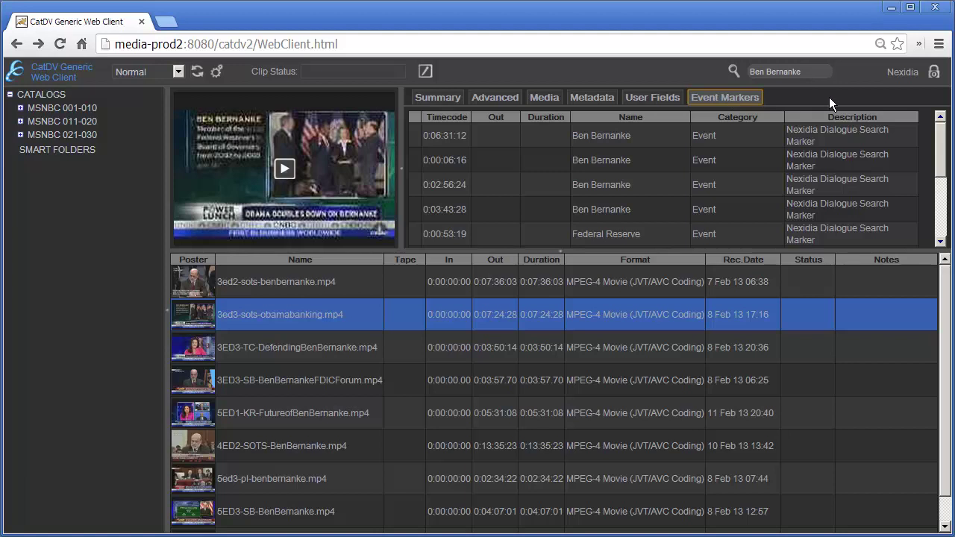
pyautogui.moveTo(944, 139); pyautogui.dragTo(946, 211)
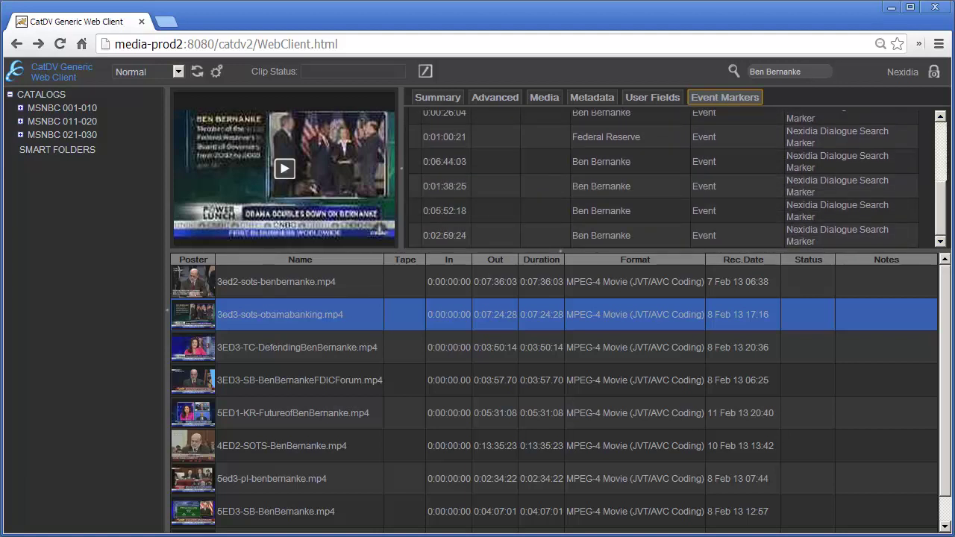